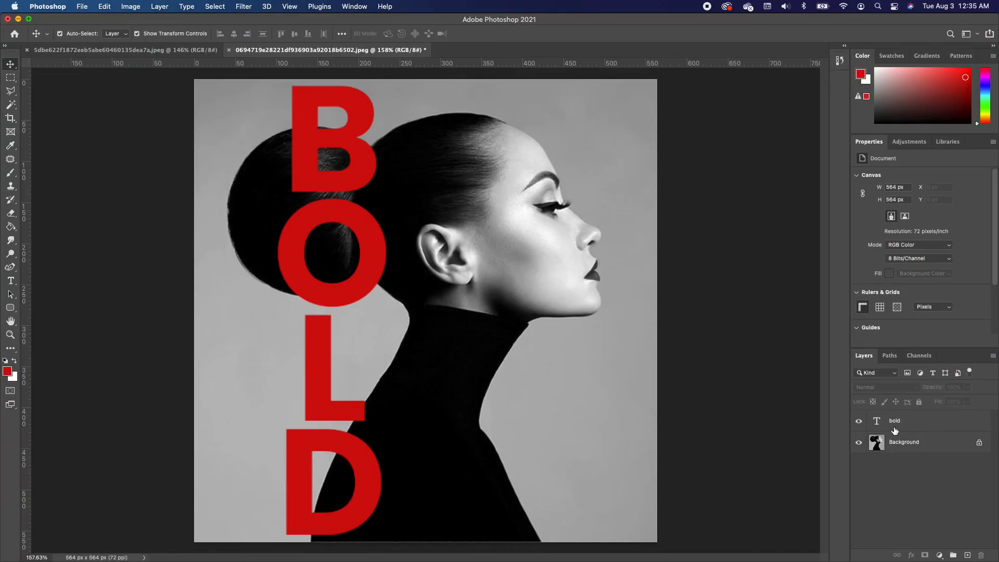
# Duplicate the bold text layer with Cmd+J and hide the new bold copy layer
pyautogui.click(894, 428)
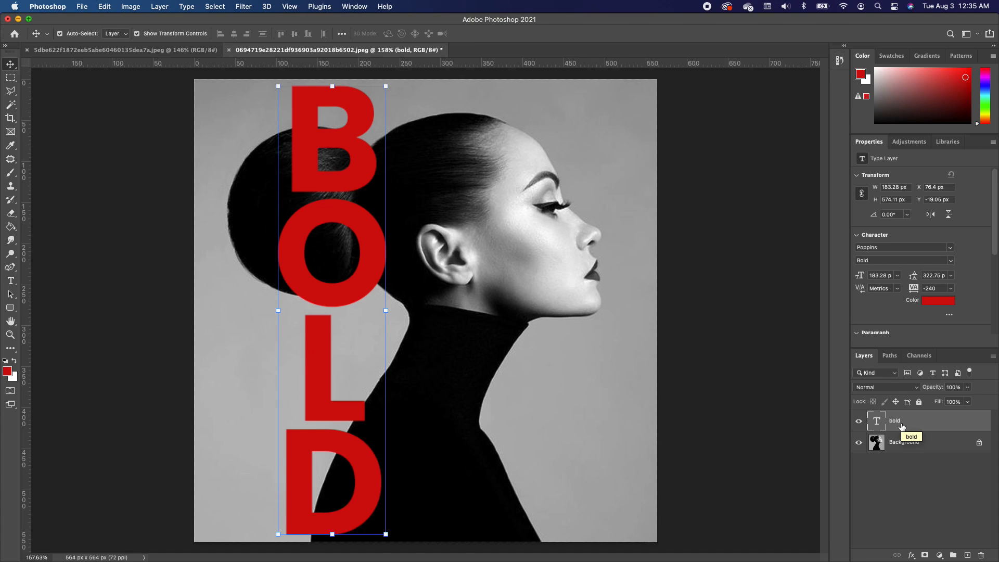
pyautogui.press('super+j')
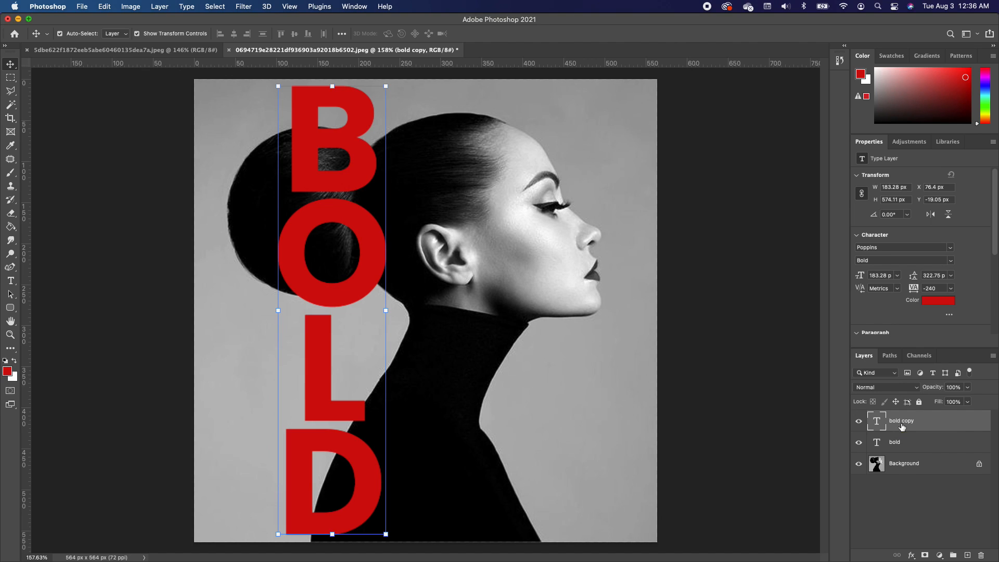
pyautogui.click(859, 421)
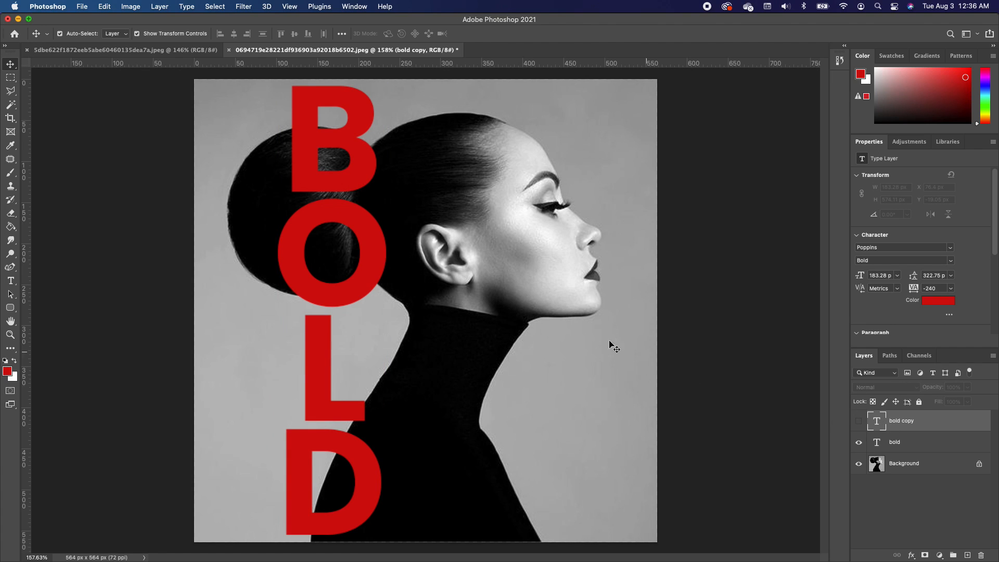
pyautogui.click(372, 174)
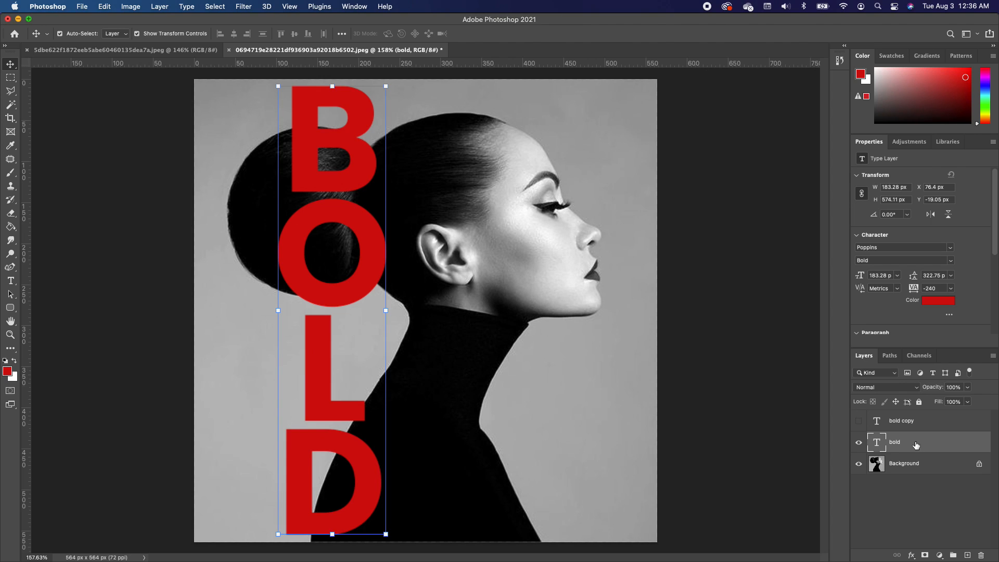
# Unlock the Background photo as Layer 0 and select the woman's silhouette with Select Subject
pyautogui.click(904, 466)
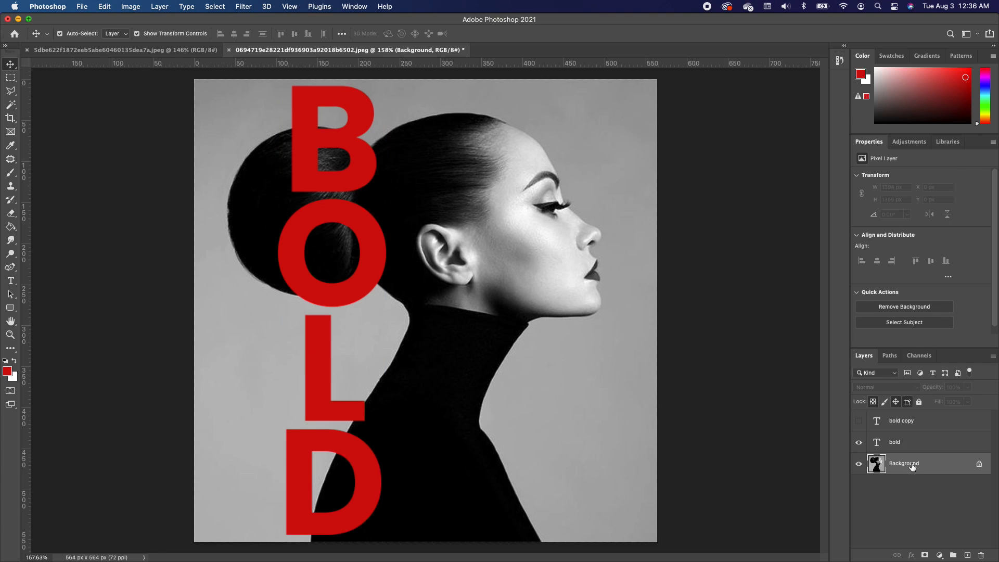
pyautogui.click(982, 466)
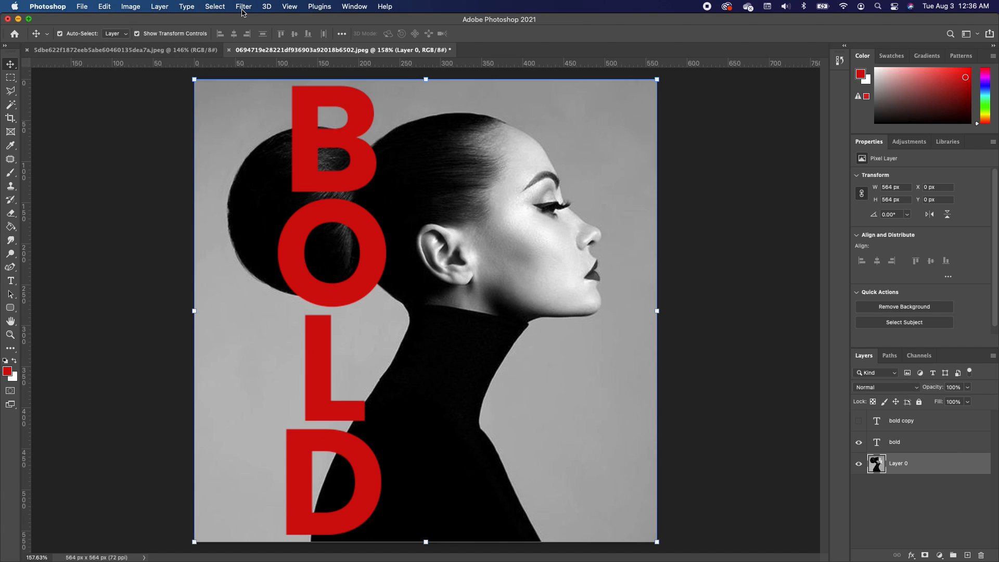
pyautogui.click(11, 105)
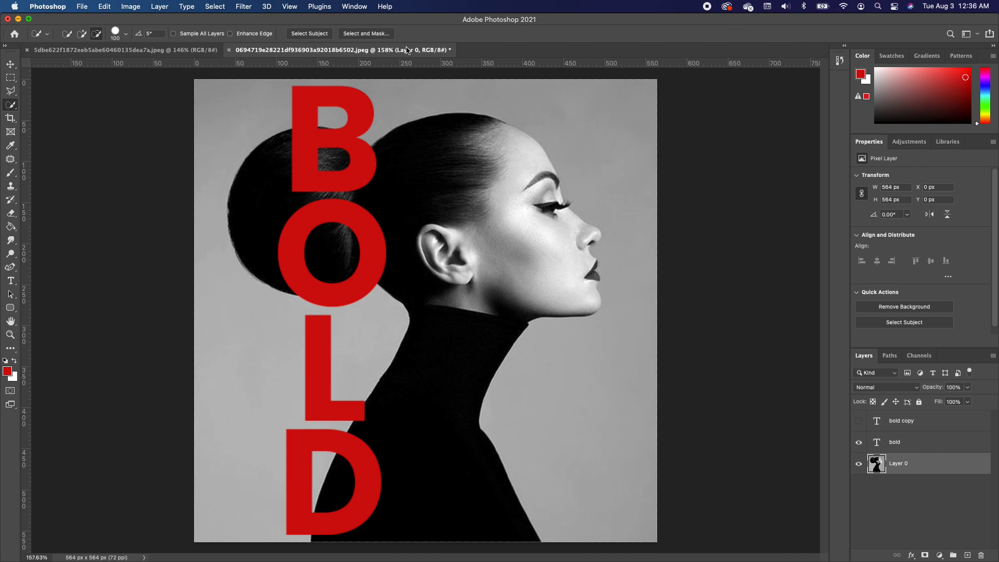
pyautogui.click(309, 33)
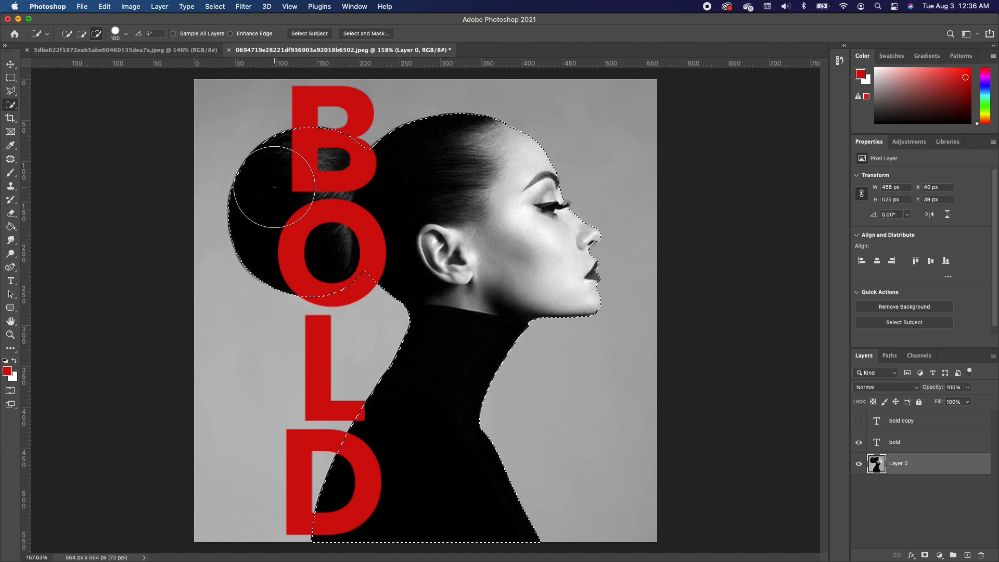
# Invert the silhouette selection and add it as a layer mask on the bold text layer
pyautogui.click(895, 441)
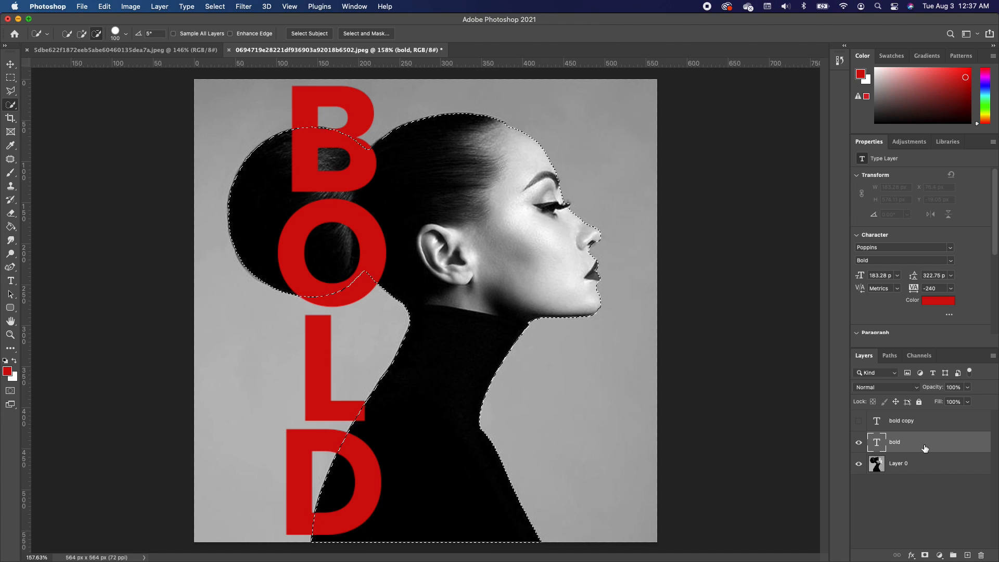
pyautogui.click(243, 7)
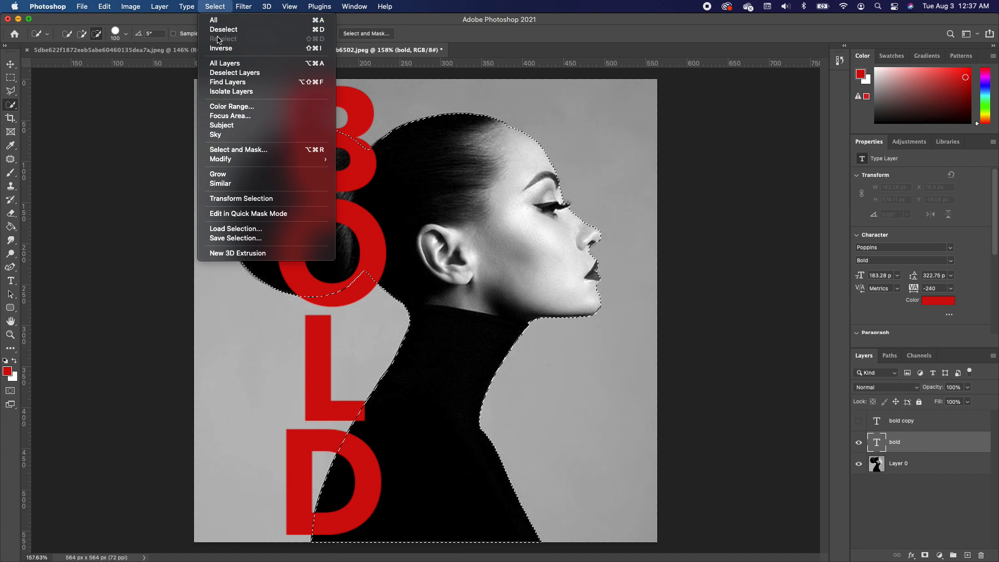
pyautogui.click(221, 49)
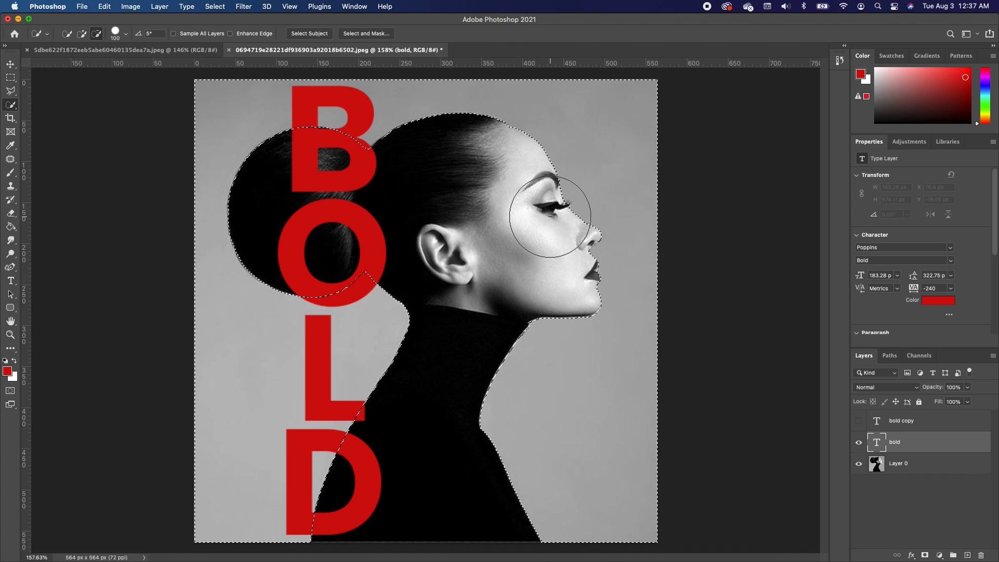
pyautogui.click(924, 555)
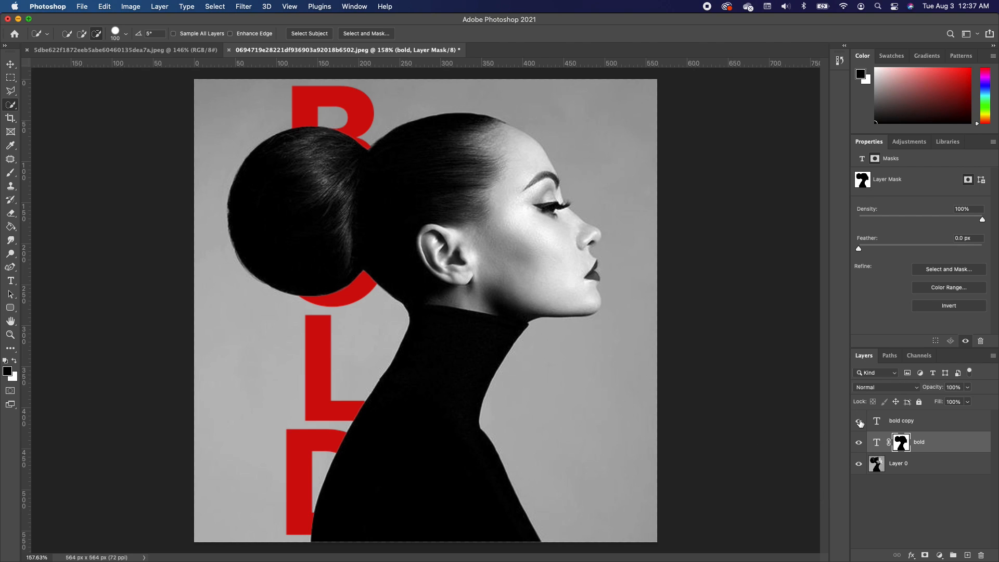
# Show the bold copy layer and recolour its BOLD lettering to white
pyautogui.click(860, 420)
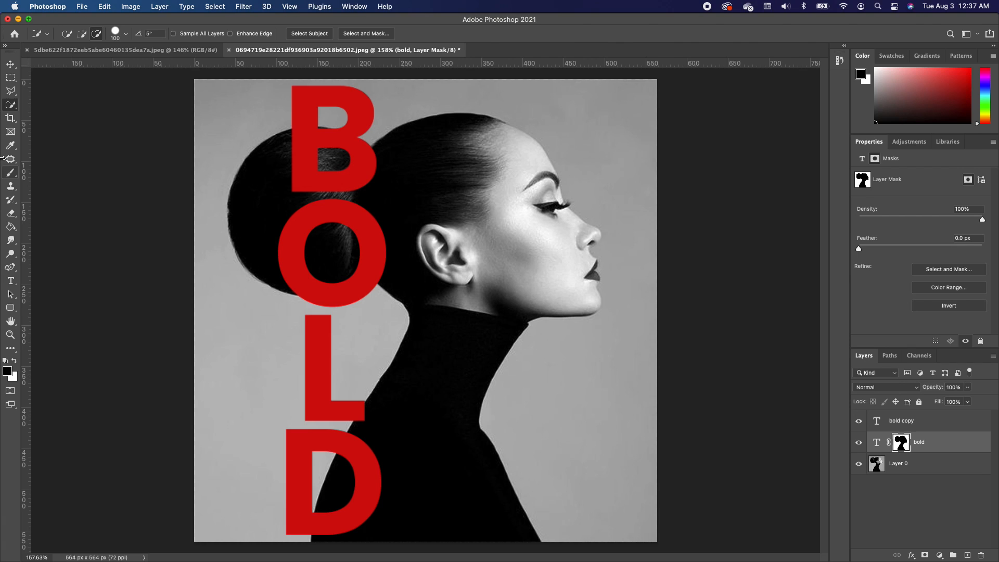
pyautogui.click(11, 281)
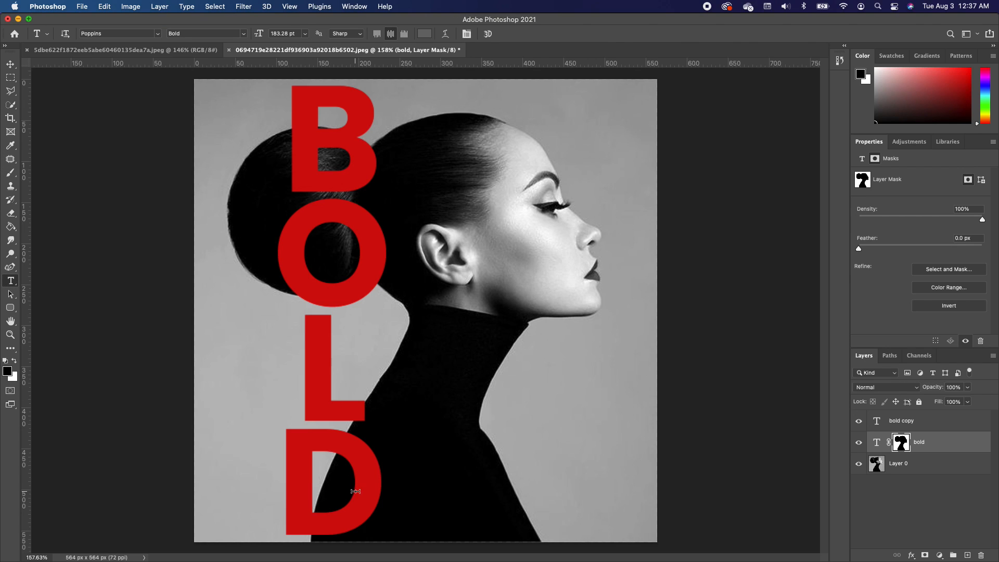
pyautogui.click(335, 532)
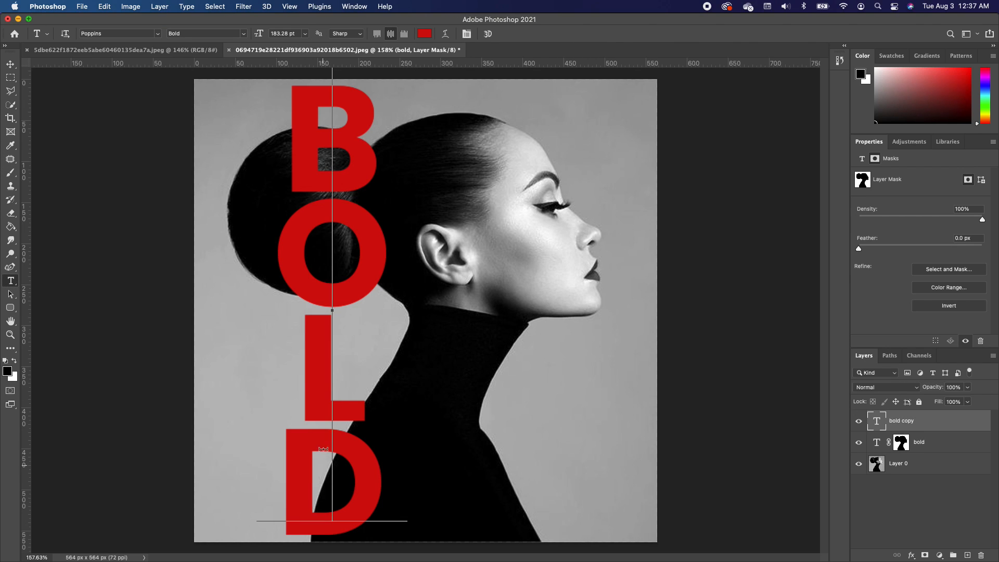
pyautogui.moveTo(322, 469); pyautogui.dragTo(324, 86)
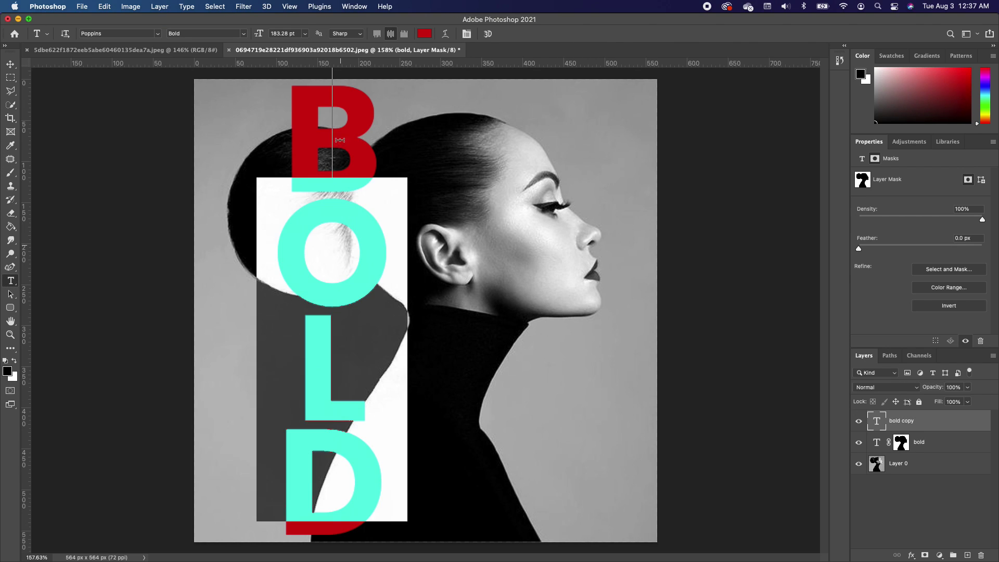
pyautogui.click(16, 363)
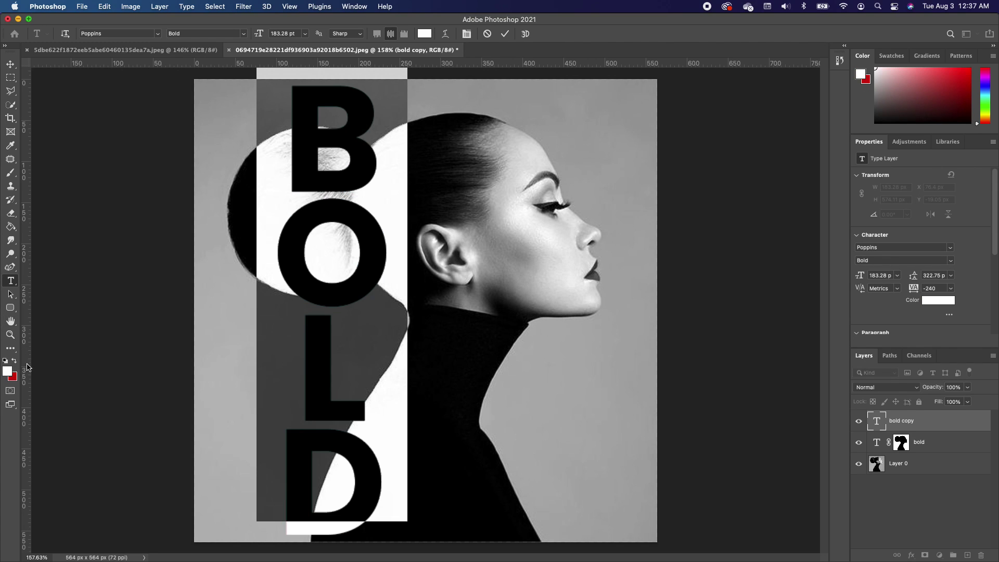
pyautogui.click(10, 64)
# Deselect all layers, then make the top white BOLD text layer active
pyautogui.click(103, 133)
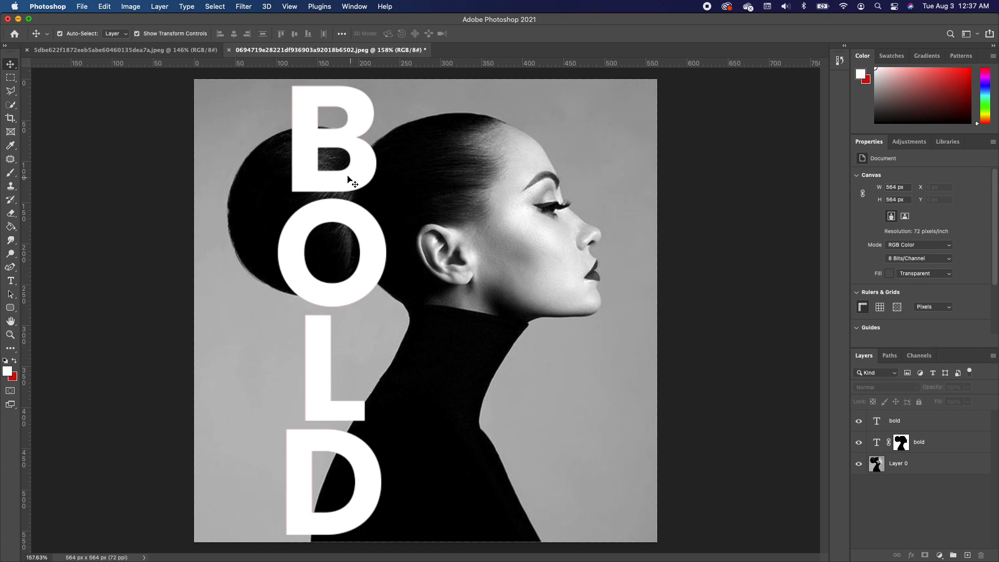
pyautogui.click(356, 157)
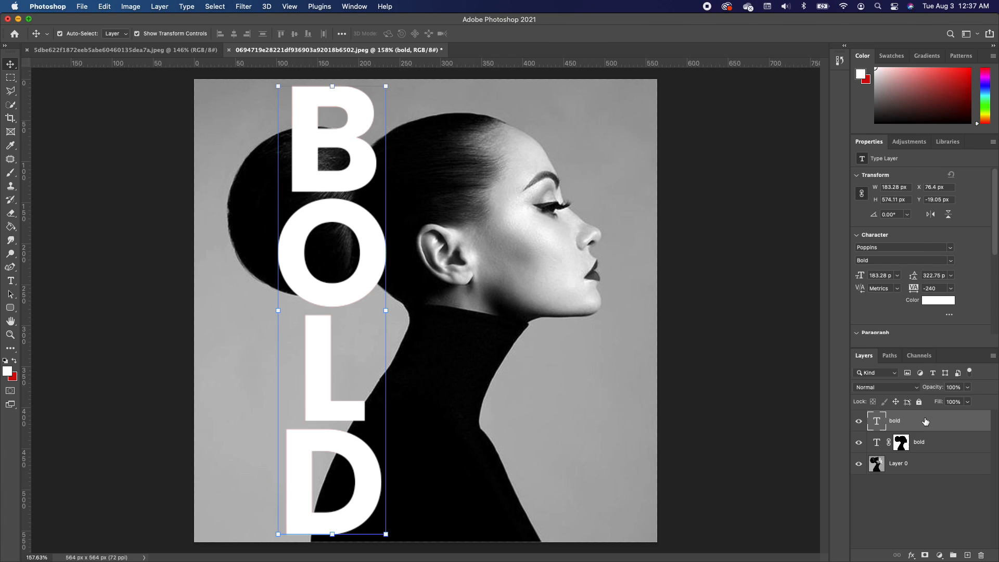
# Convert the top text layer to a shape and set its layer Fill to 0%
pyautogui.rightClick(925, 422)
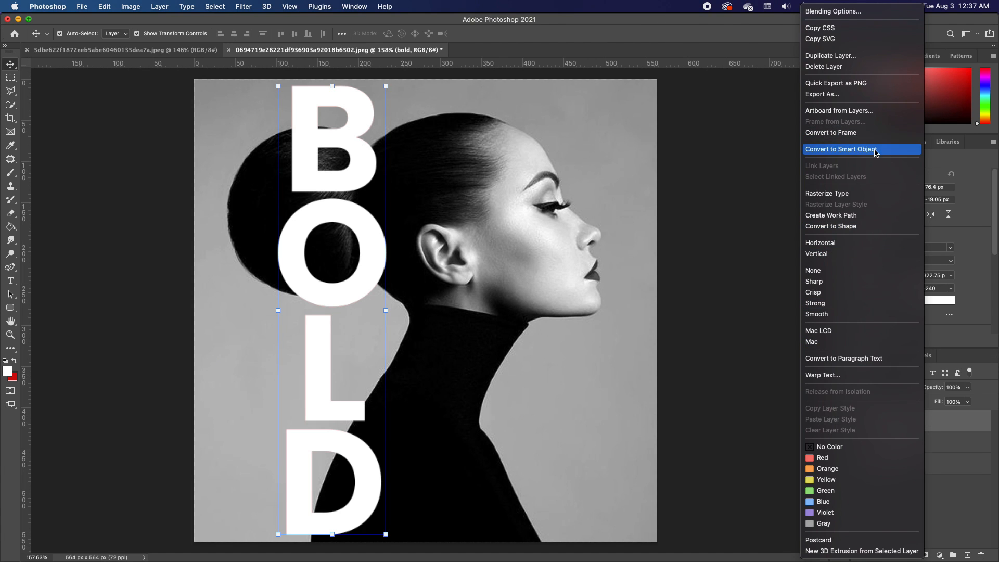
pyautogui.click(841, 226)
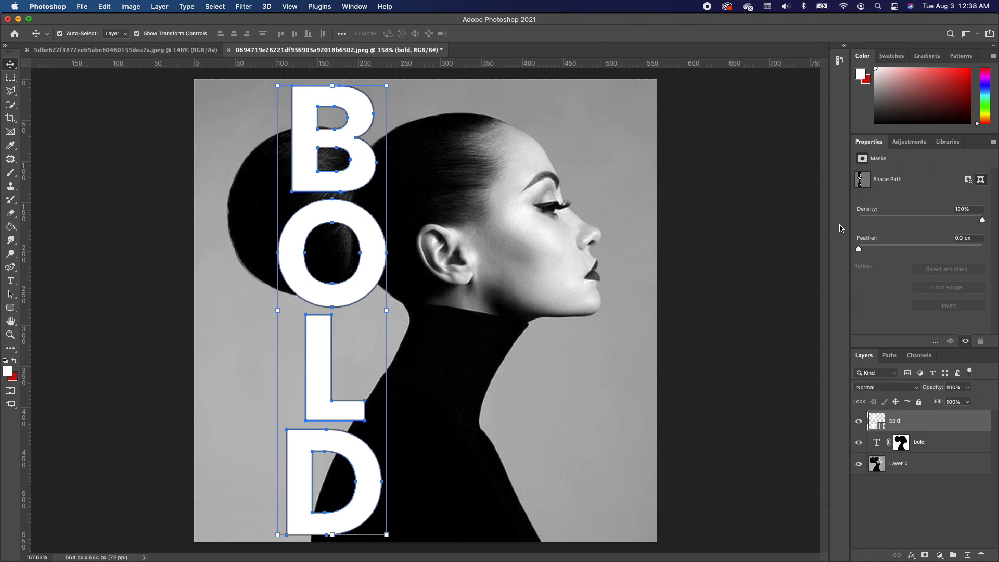
pyautogui.click(967, 402)
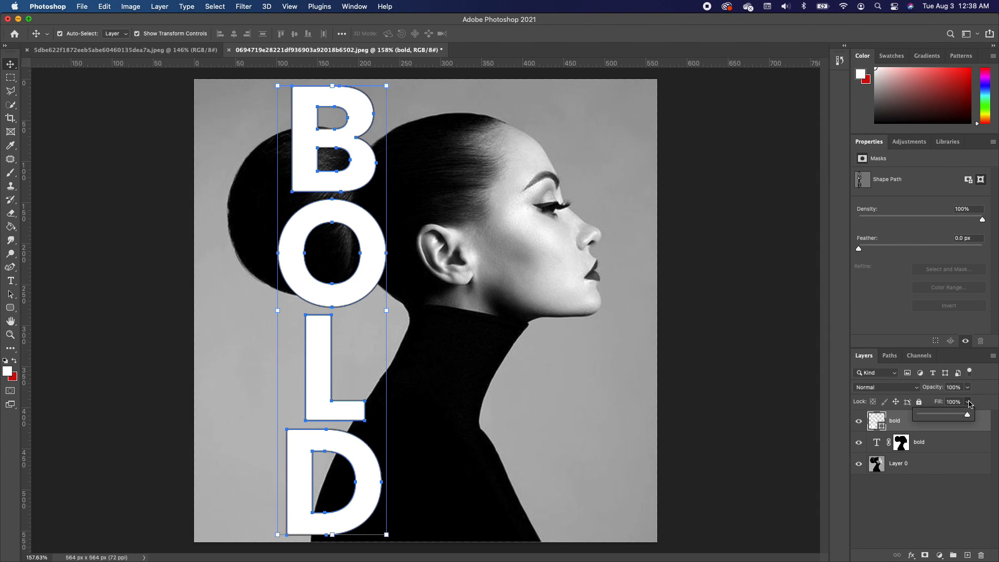
pyautogui.moveTo(966, 417); pyautogui.dragTo(918, 416)
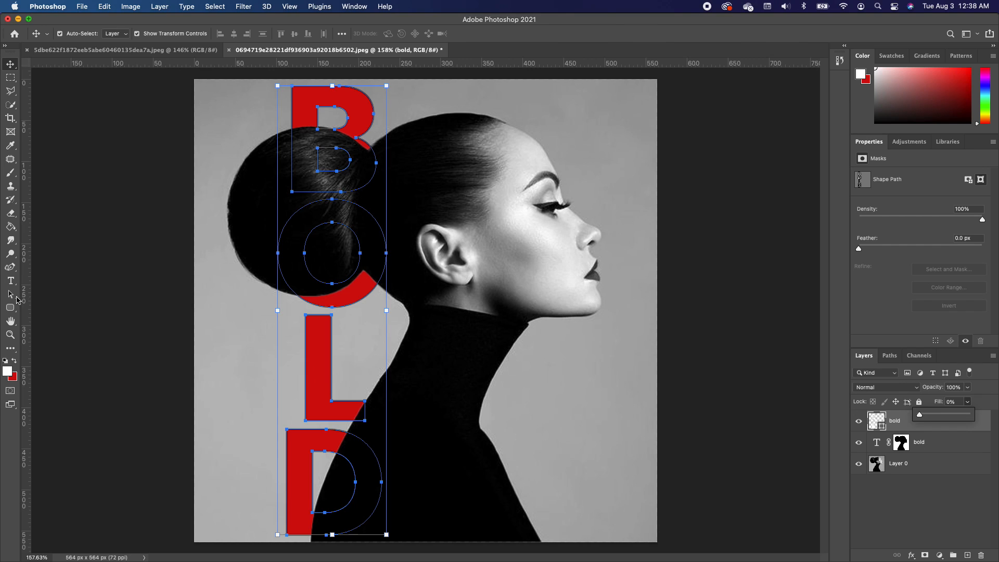
# With the Path Selection tool, give the letter shapes a white stroke about 2.5 px wide
pyautogui.click(12, 296)
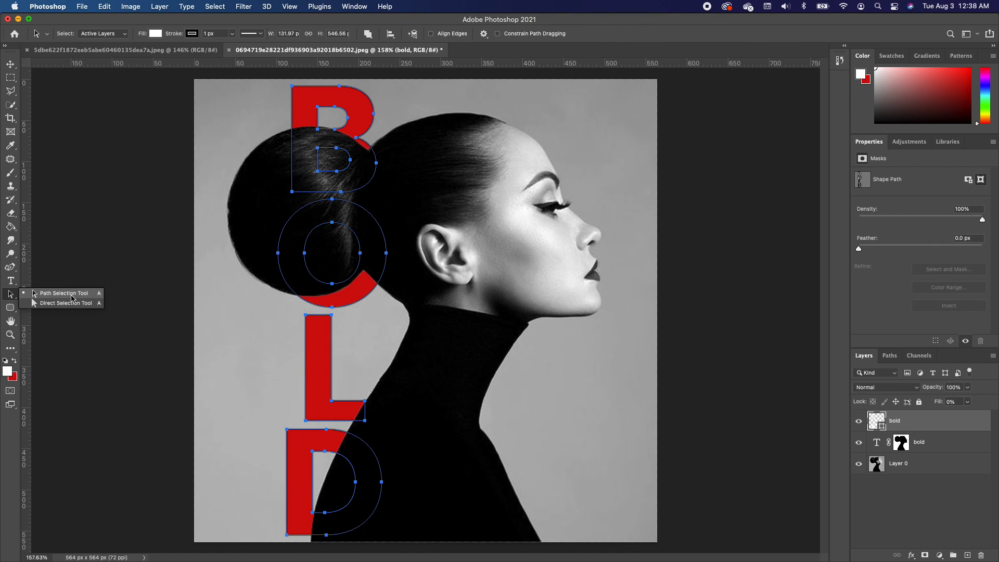
pyautogui.click(63, 300)
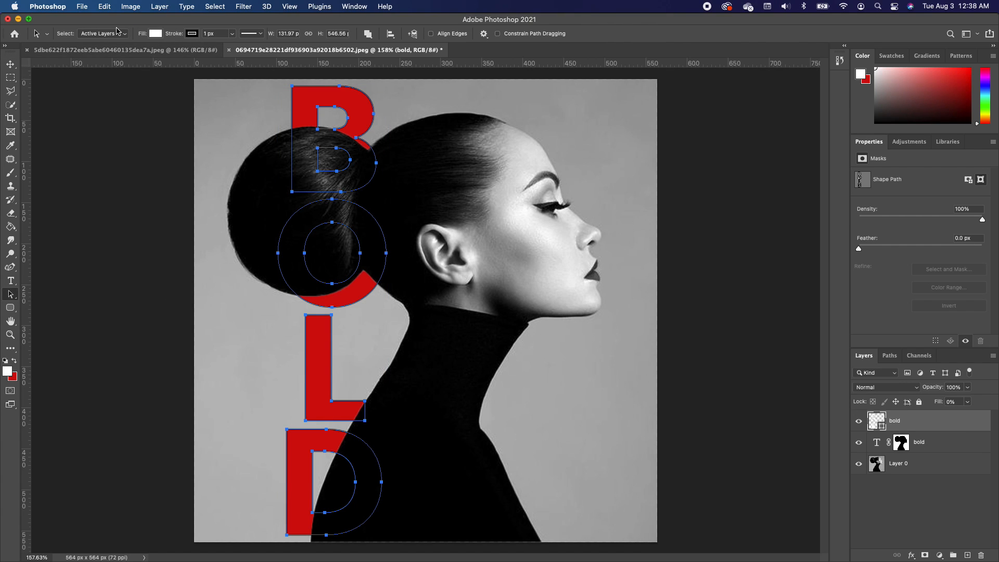
pyautogui.click(193, 34)
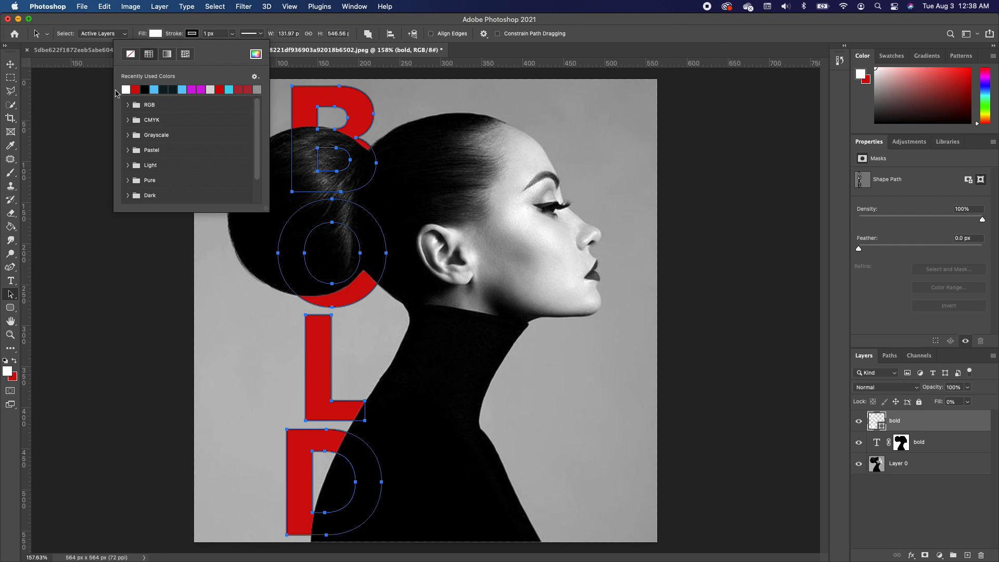
pyautogui.click(127, 89)
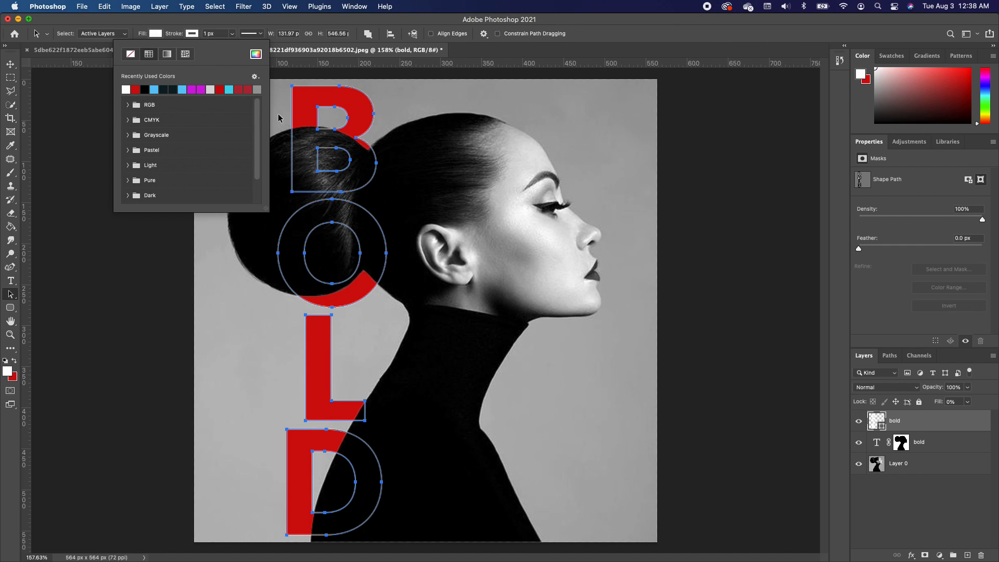
pyautogui.click(230, 34)
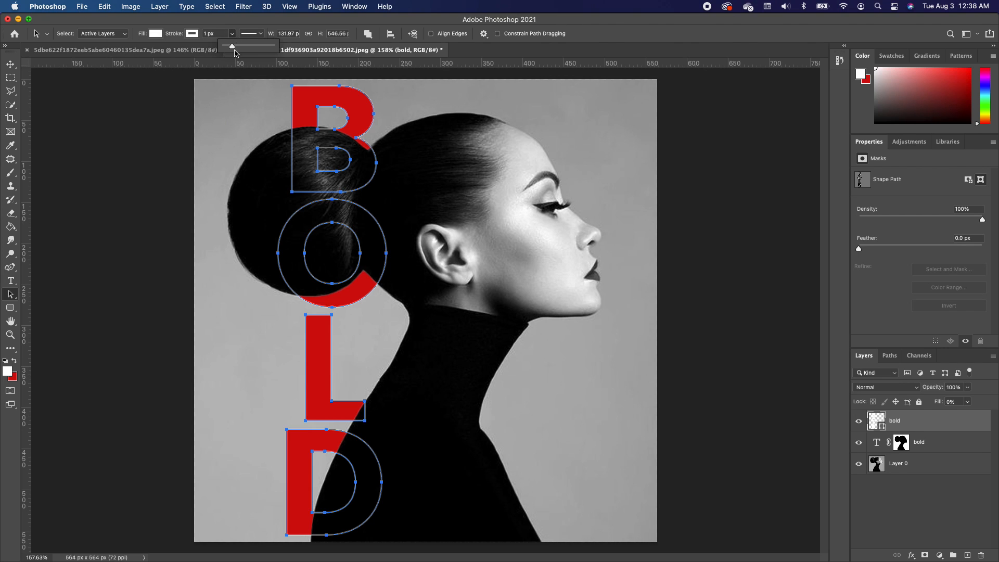
pyautogui.moveTo(232, 46); pyautogui.dragTo(233, 49)
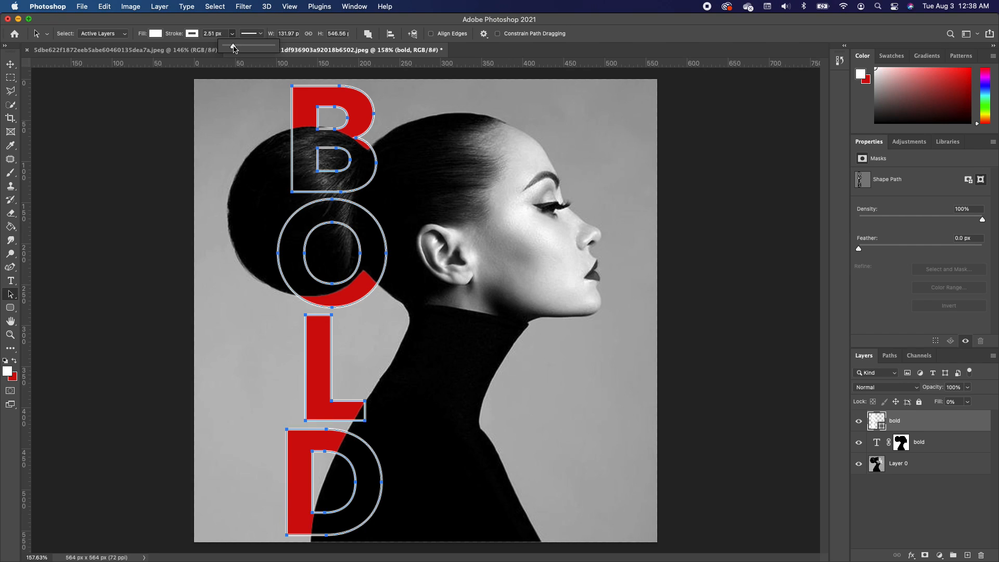
# In Stroke Options try Outside, set Align to Inside, and finish editing the paths
pyautogui.click(255, 33)
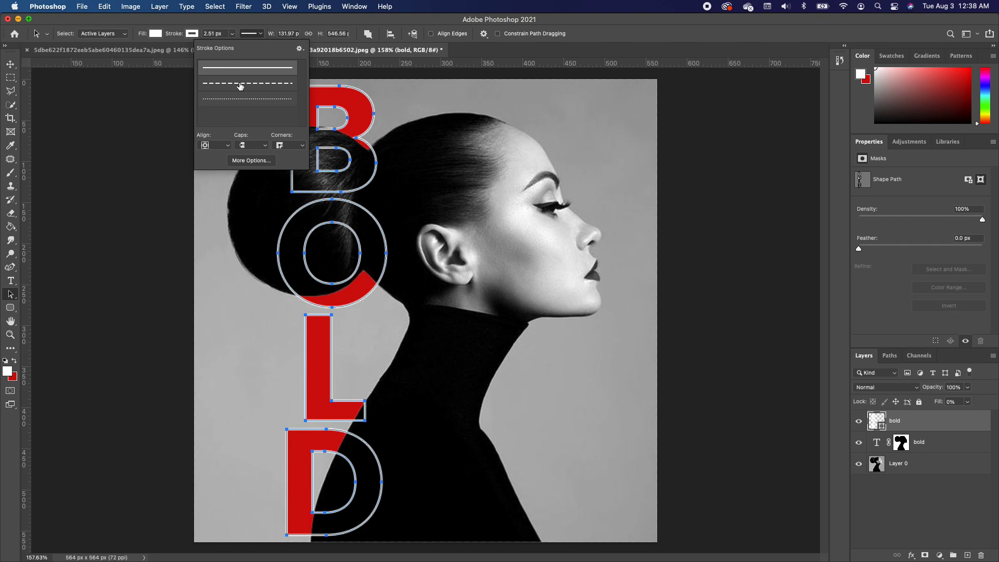
pyautogui.click(223, 146)
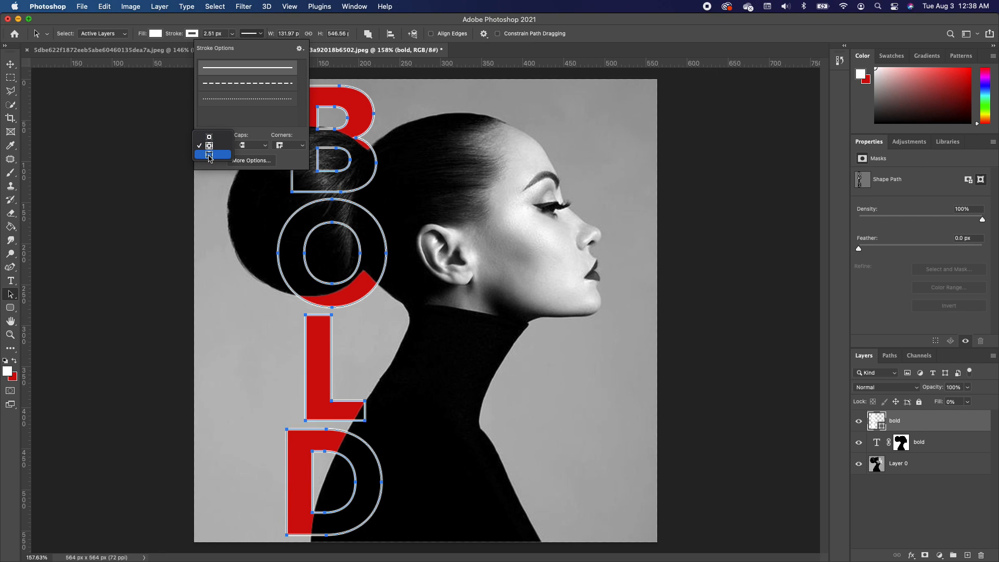
pyautogui.click(208, 155)
pyautogui.click(222, 147)
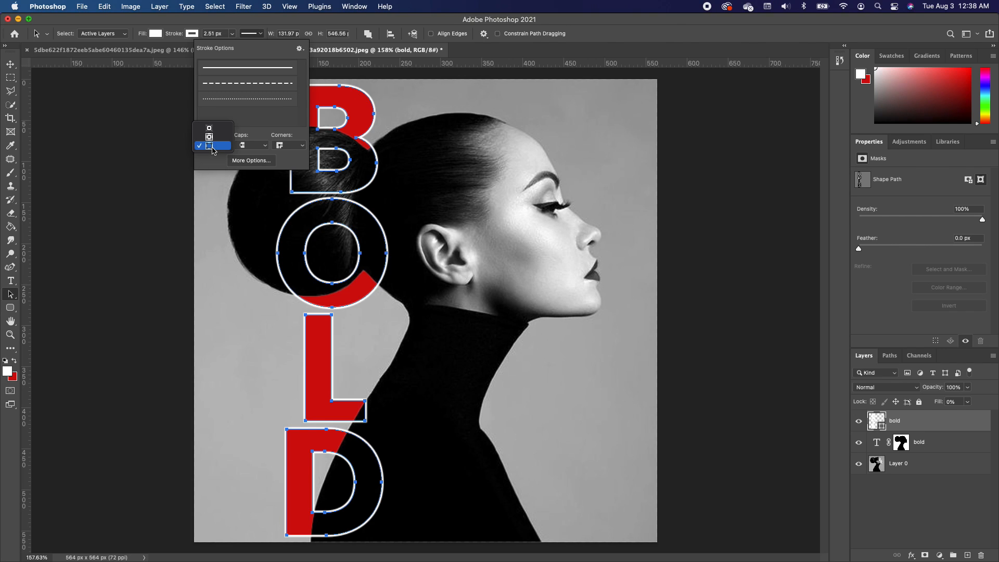
pyautogui.click(211, 128)
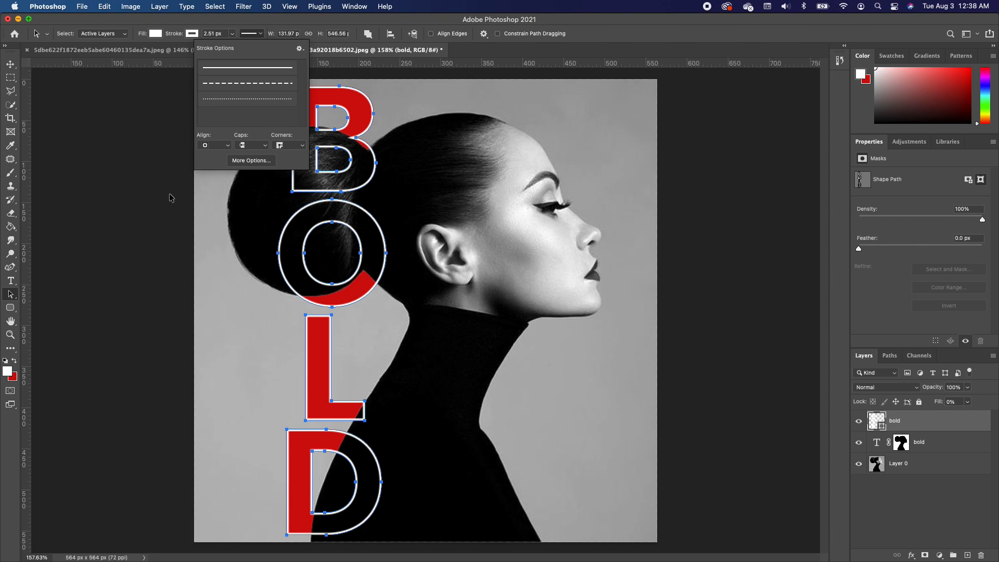
pyautogui.click(155, 256)
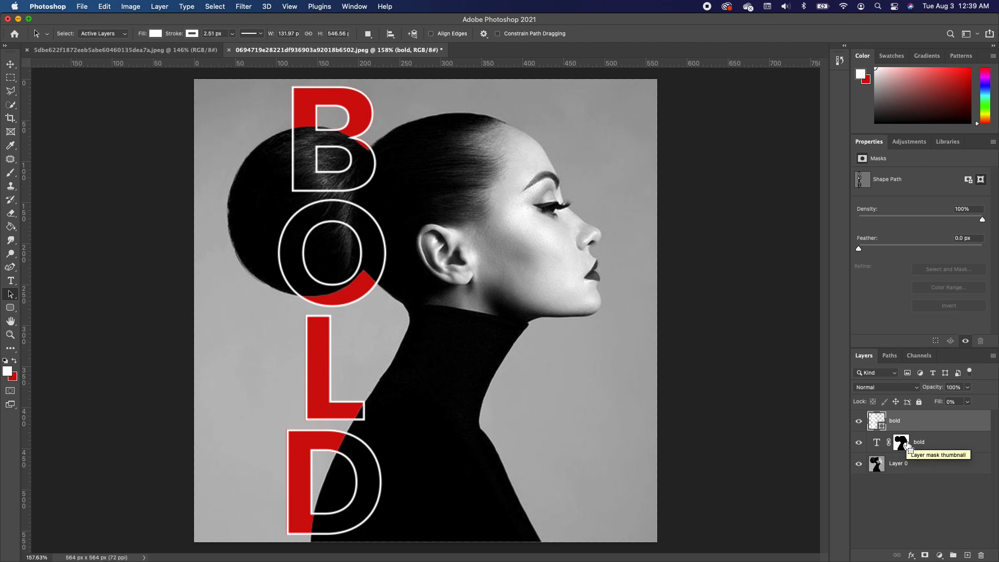
# Load the text mask as a selection, invert it, and mask the outline shape layer to the silhouette
pyautogui.keyDown('super'); pyautogui.click(899, 443); pyautogui.keyUp('super')
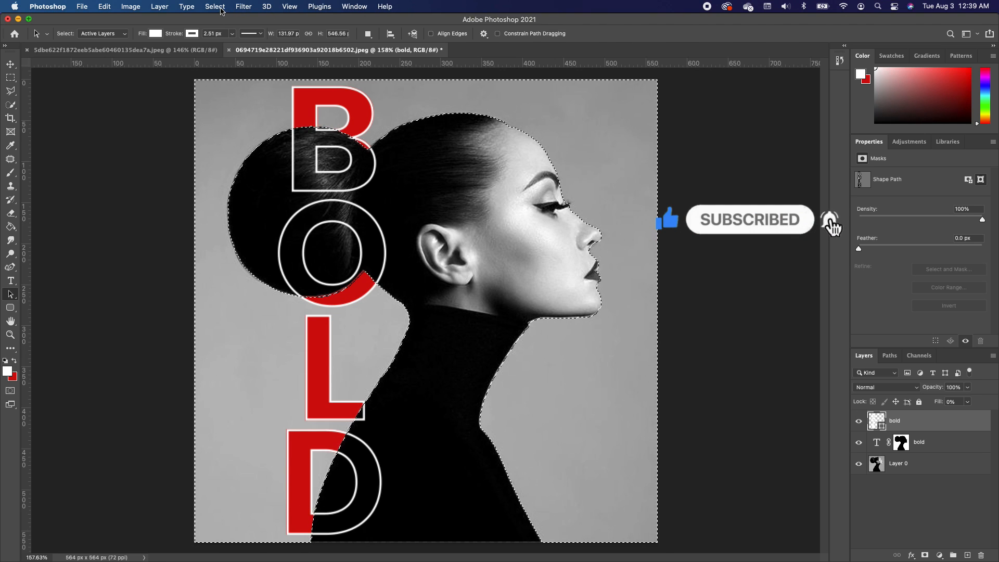
pyautogui.click(215, 7)
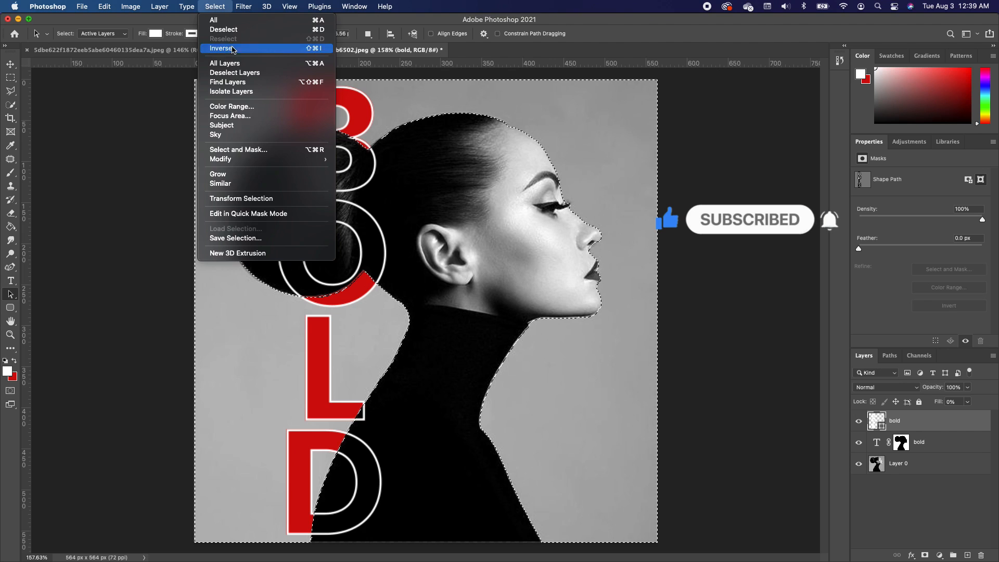
pyautogui.click(221, 48)
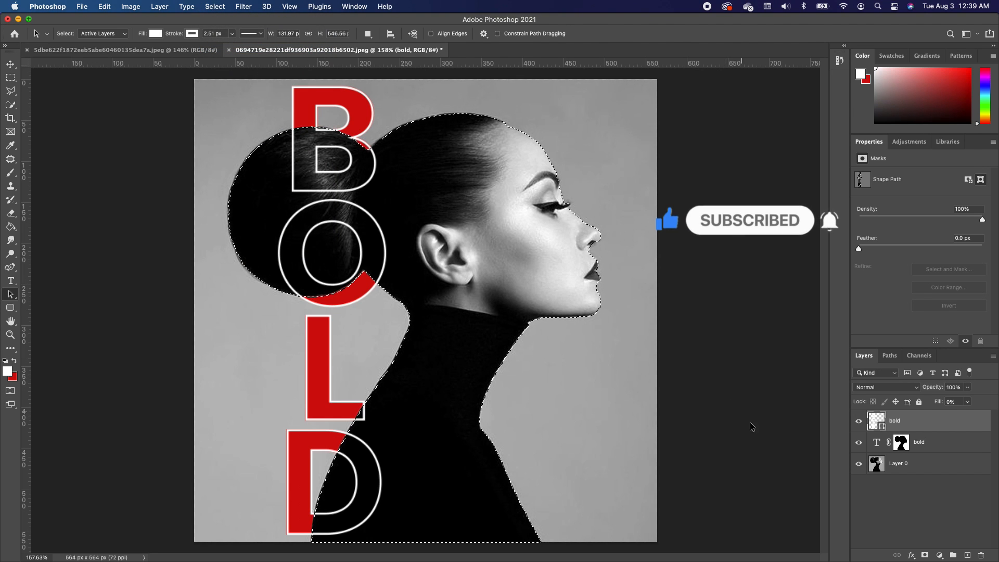
pyautogui.click(926, 555)
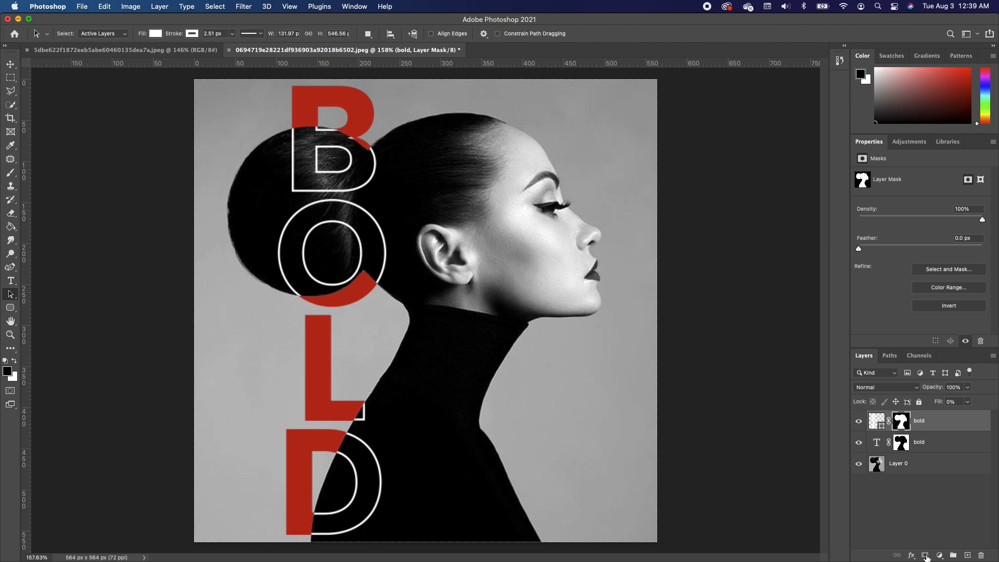